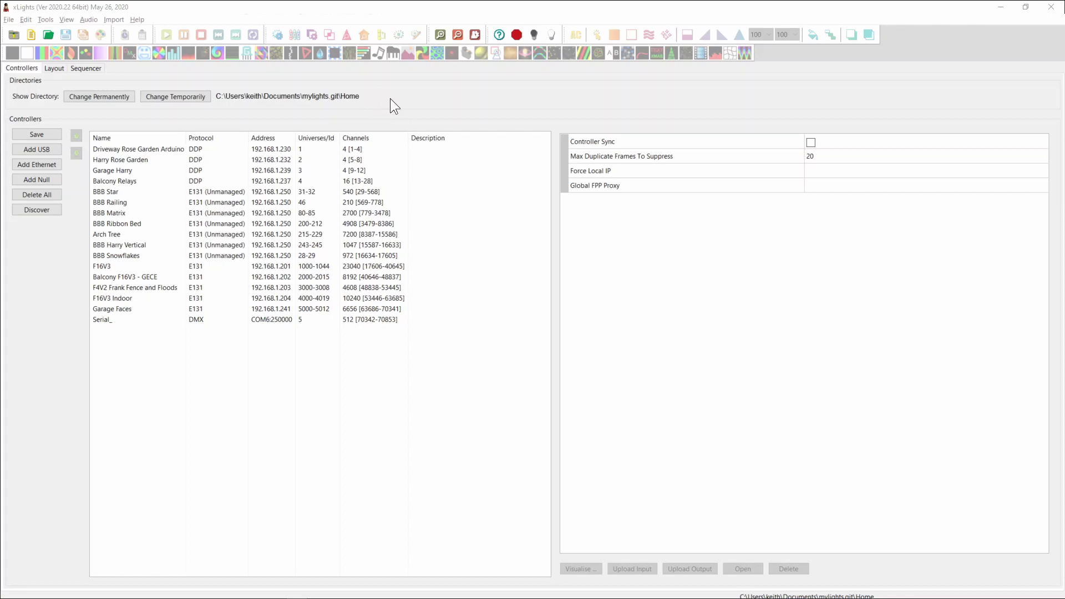
# Step: Review the sequence-related preferences, then close Preferences without changing anything
pyautogui.click(8, 19)
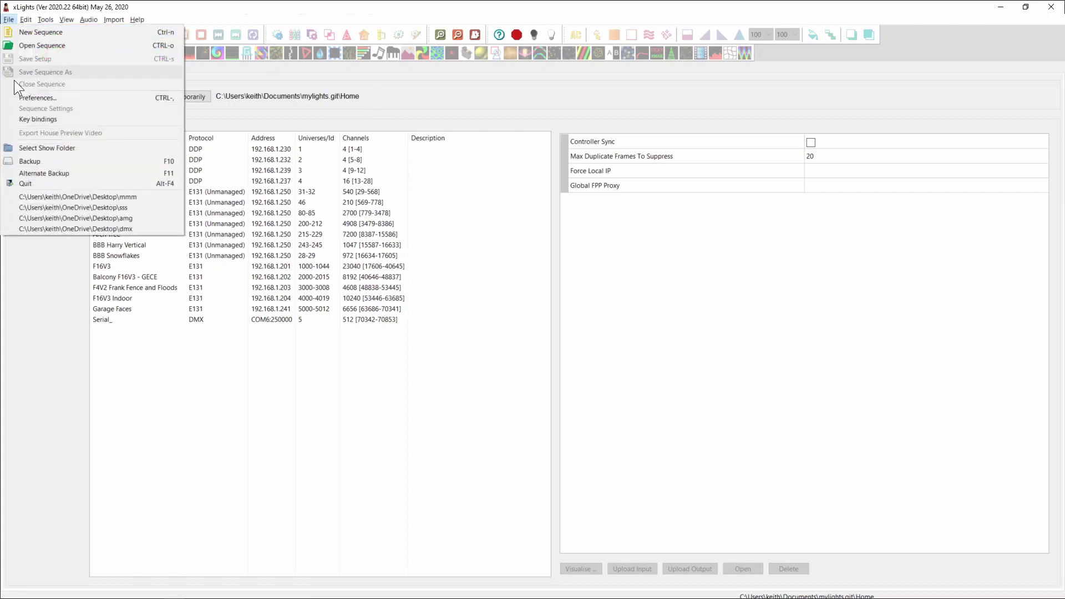
pyautogui.click(44, 101)
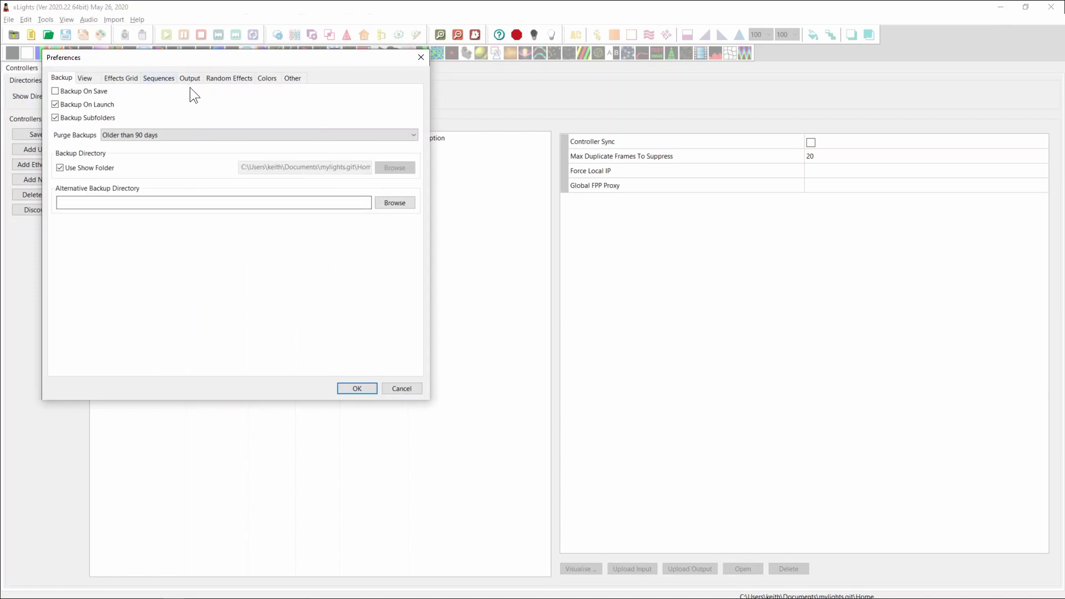
pyautogui.click(149, 78)
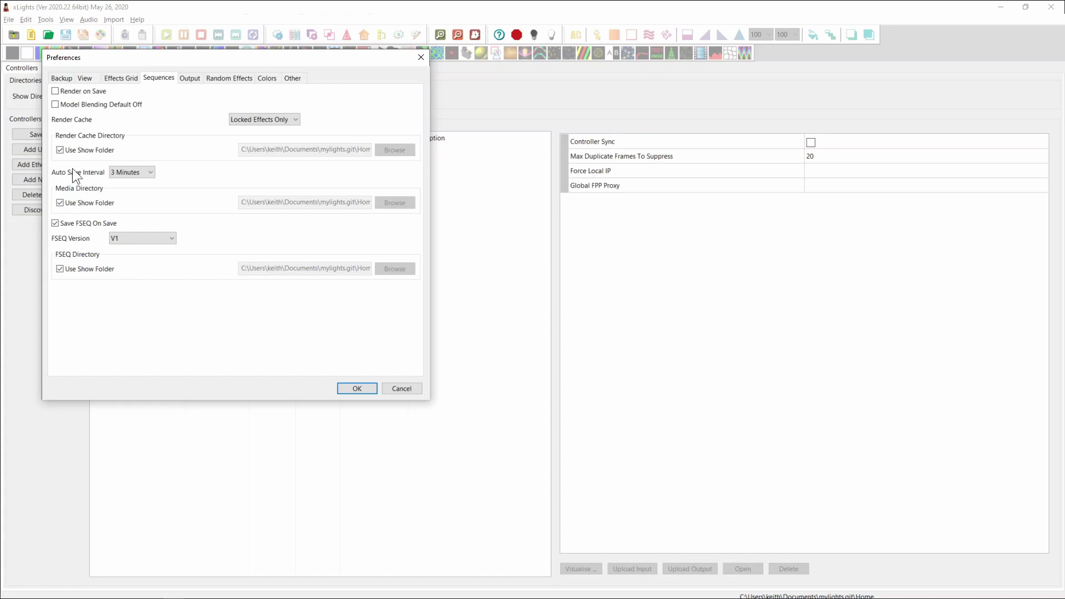
pyautogui.click(403, 389)
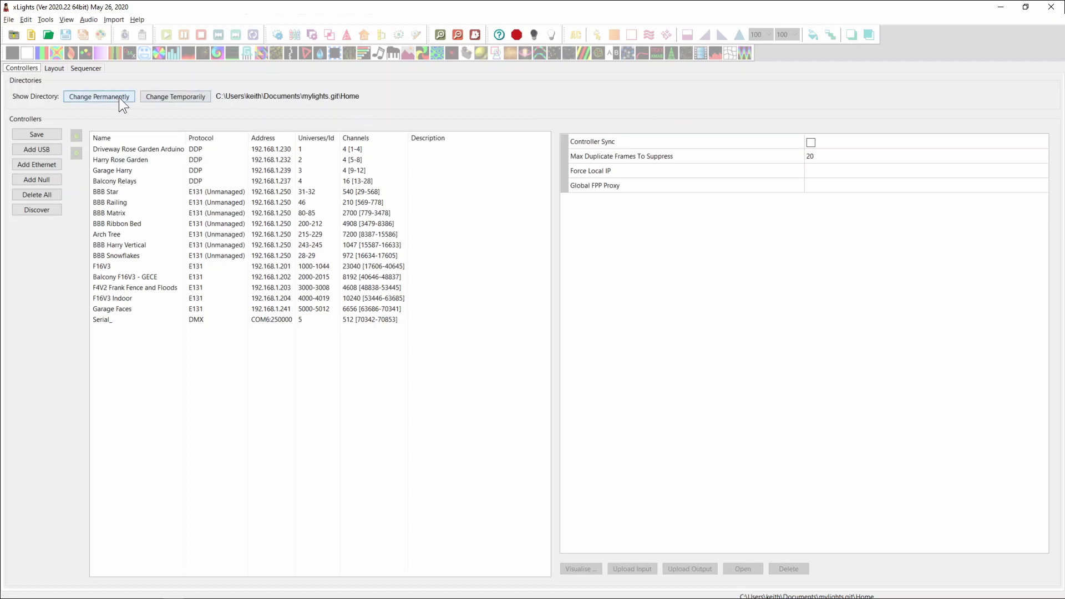
# Step: Temporarily switch the show folder to the eee folder on the Desktop
pyautogui.click(174, 98)
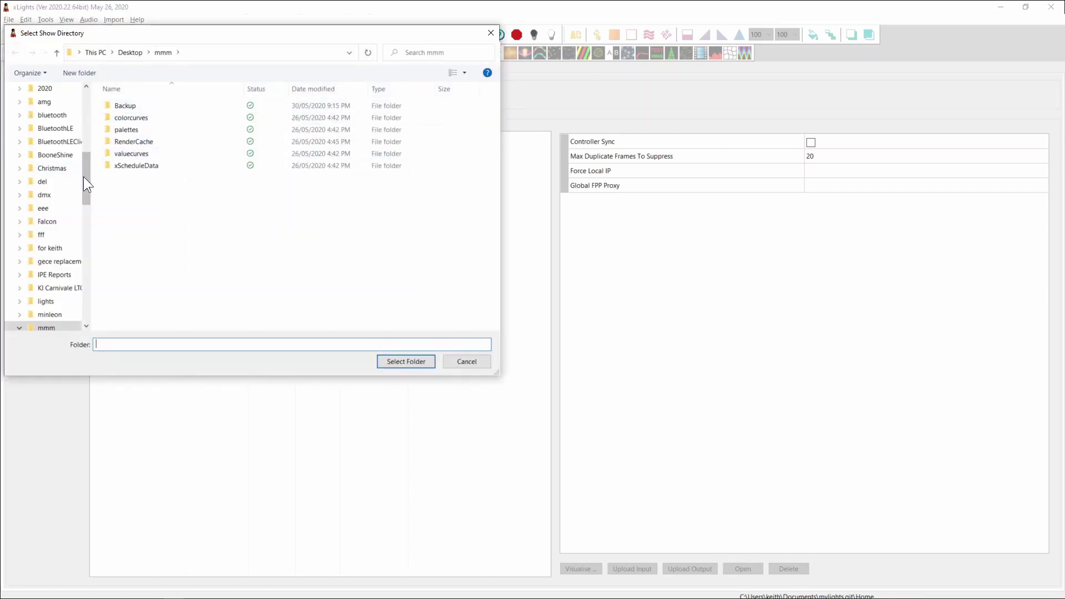
pyautogui.click(43, 208)
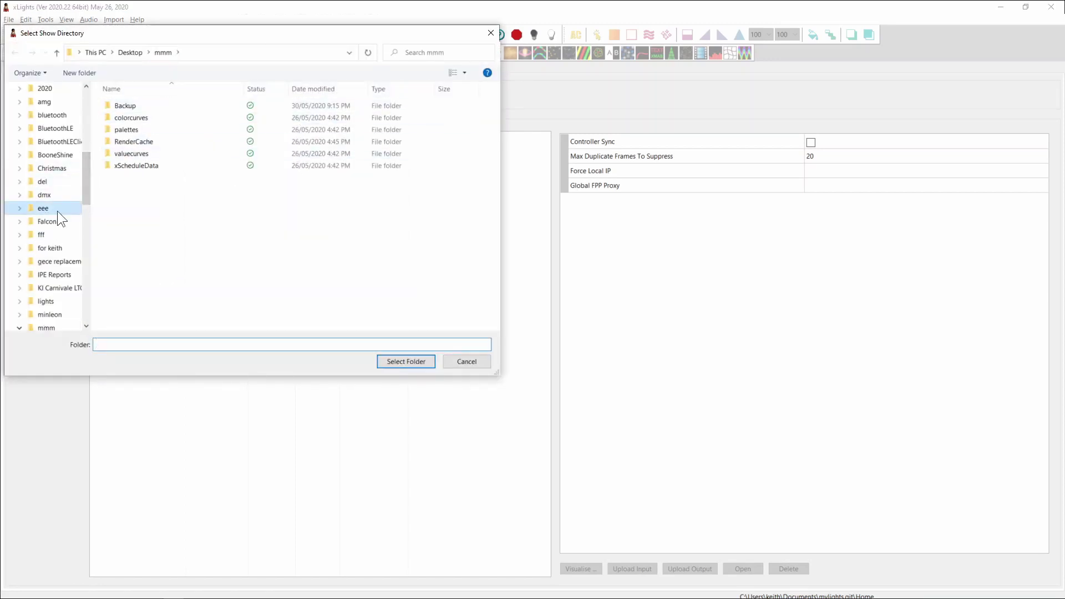
pyautogui.click(396, 363)
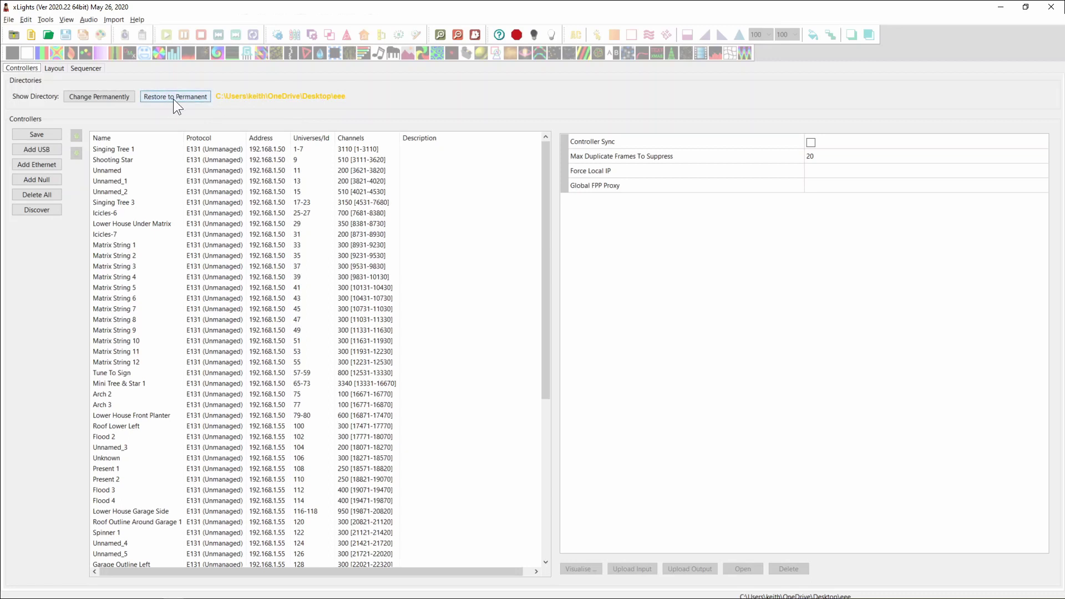
# Step: Check the eee layout, restore the permanent mylights.git Home folder, then recheck its layout and controllers
pyautogui.click(54, 69)
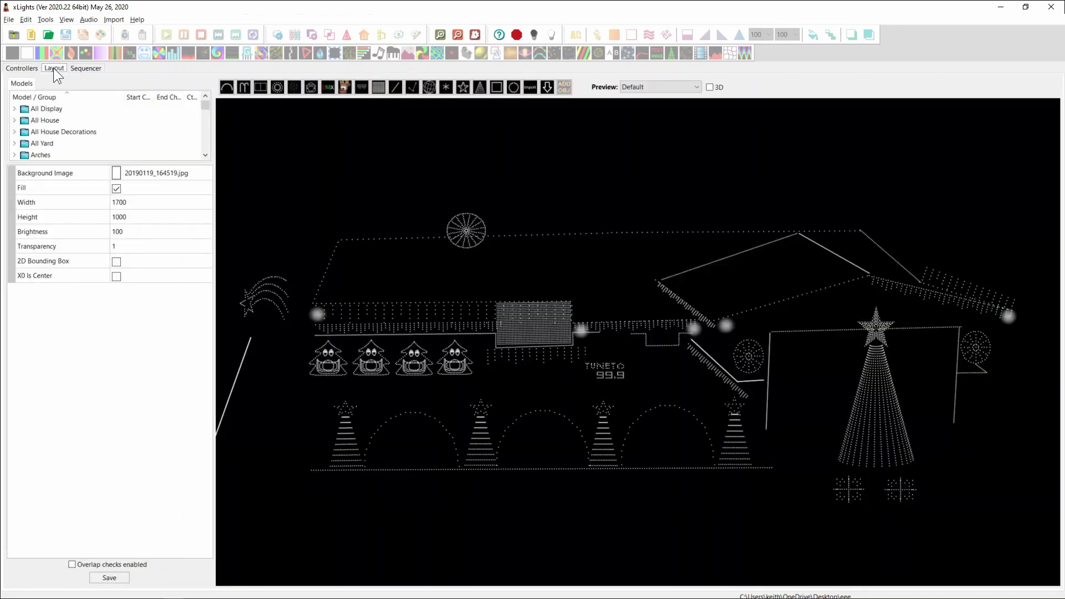
pyautogui.click(35, 69)
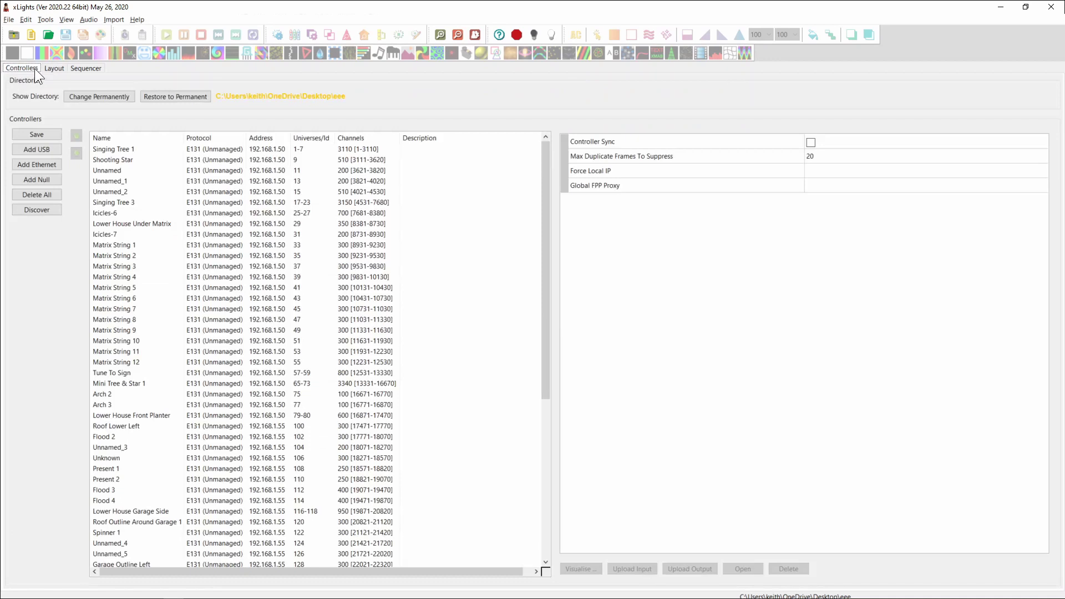
pyautogui.click(175, 95)
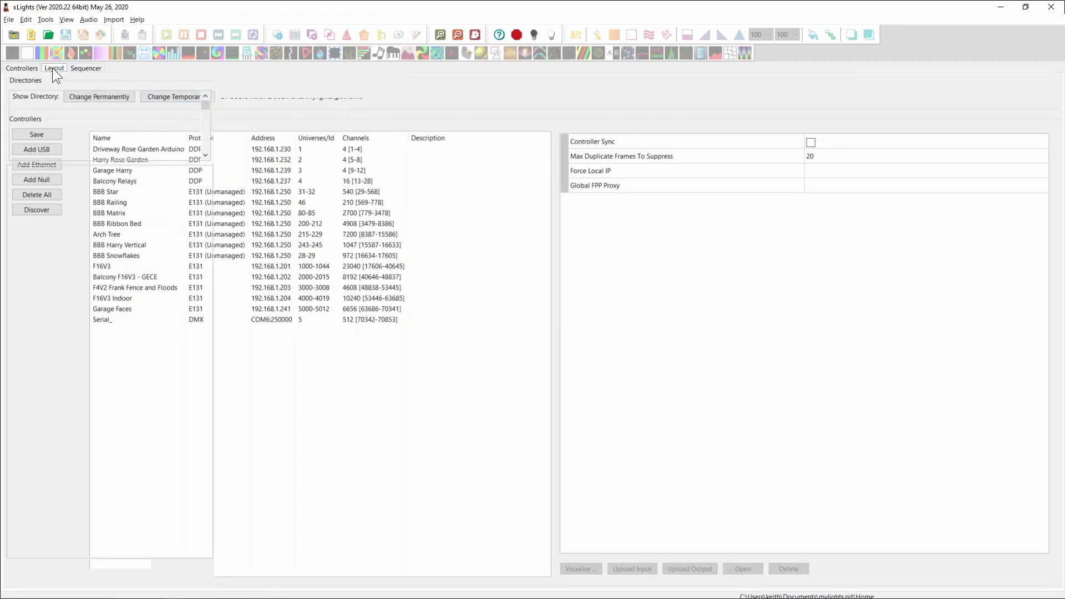
pyautogui.click(54, 67)
pyautogui.click(21, 69)
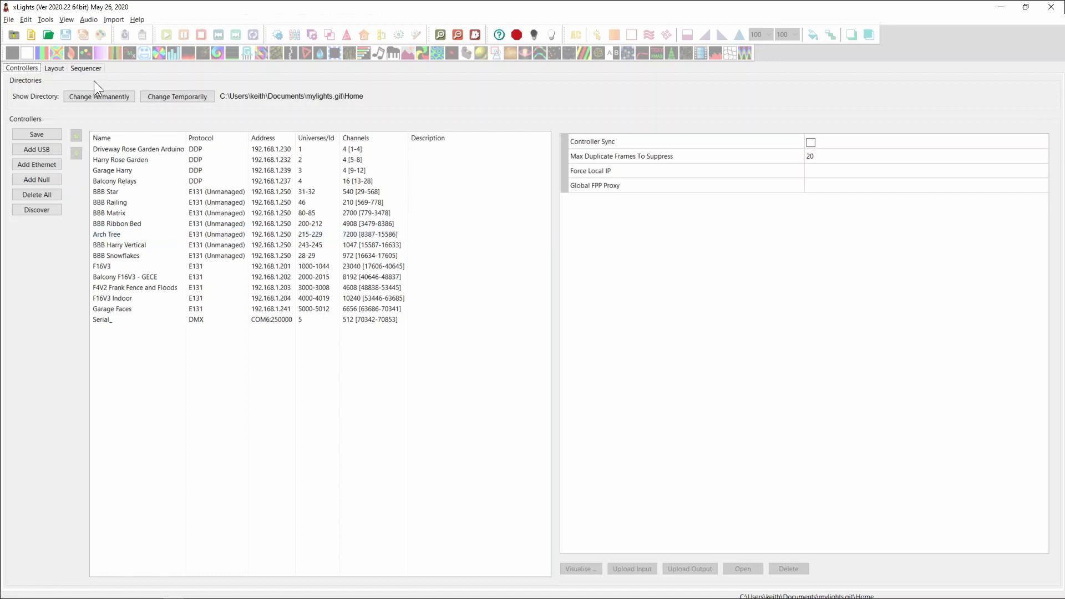
# Step: Browse the Home folder's .xsq and .xml sequence files in the Open Sequence dialog
pyautogui.click(49, 35)
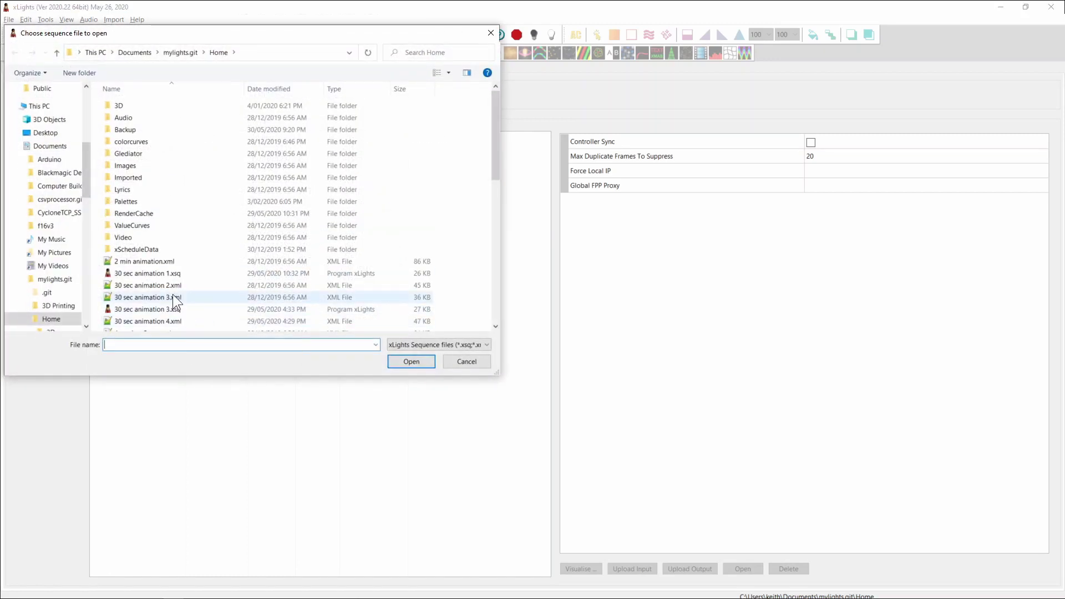
pyautogui.scroll(-4, 155, 285)
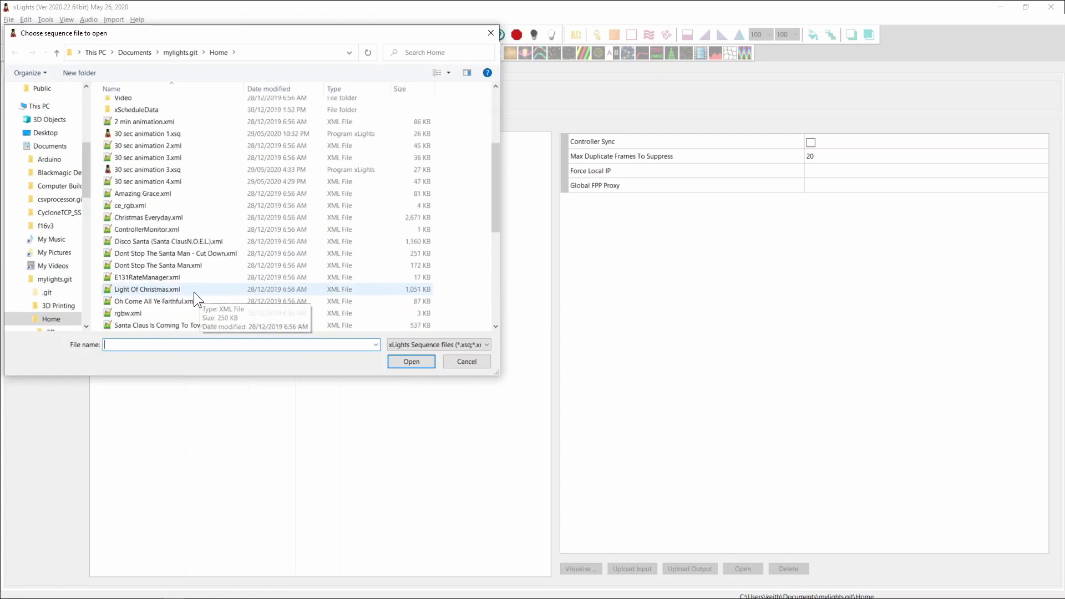
pyautogui.scroll(1, 147, 212)
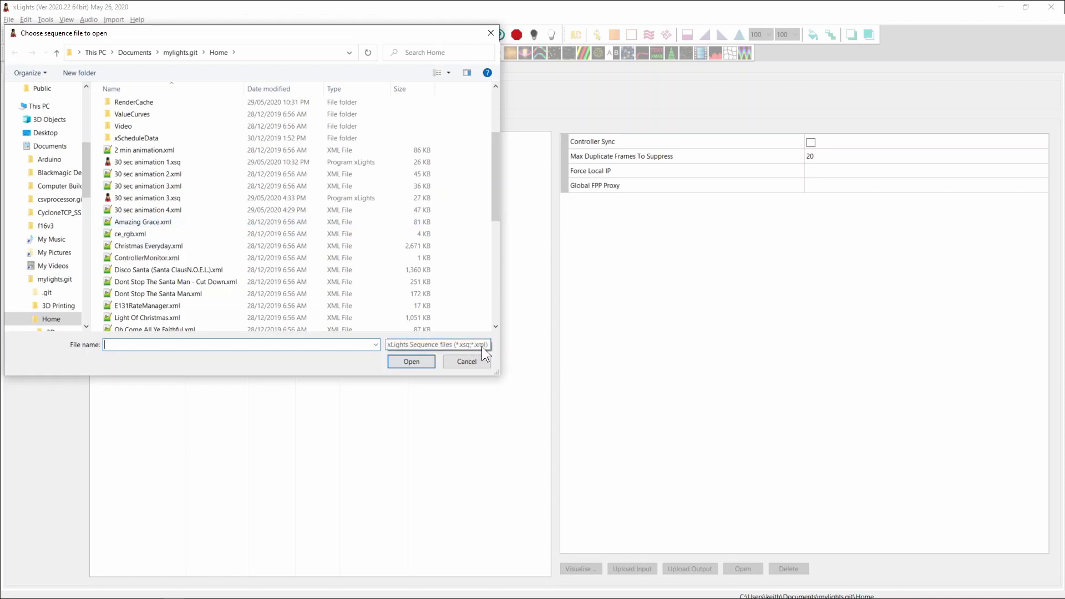
# Step: Filter to Old xLights Sequence files, then back to xLights Sequence files (*.xsq;*.xml)
pyautogui.click(421, 346)
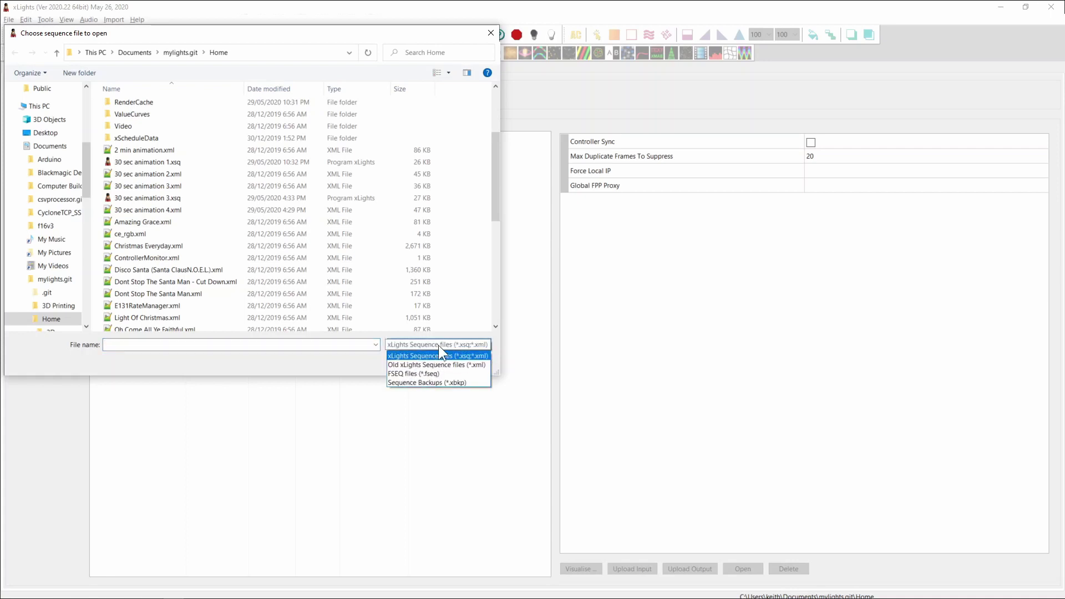
pyautogui.click(402, 365)
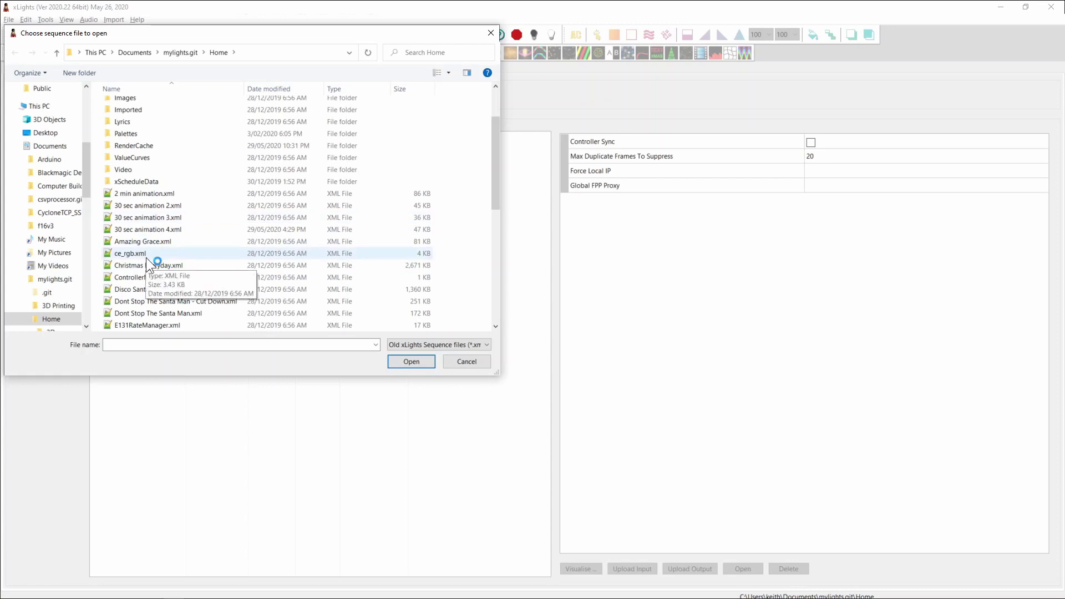
pyautogui.click(407, 344)
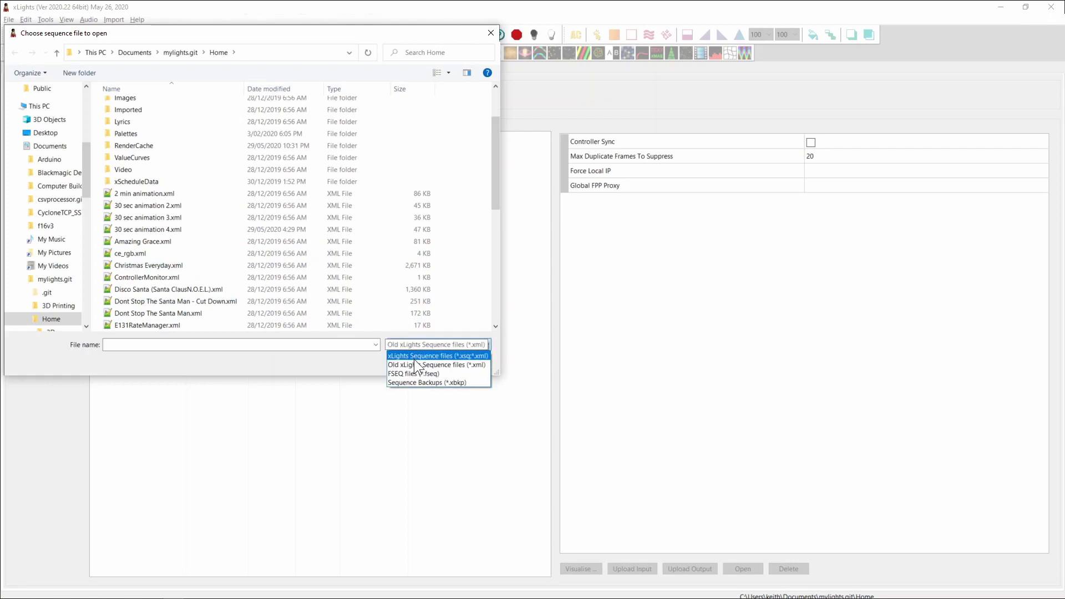
pyautogui.click(415, 355)
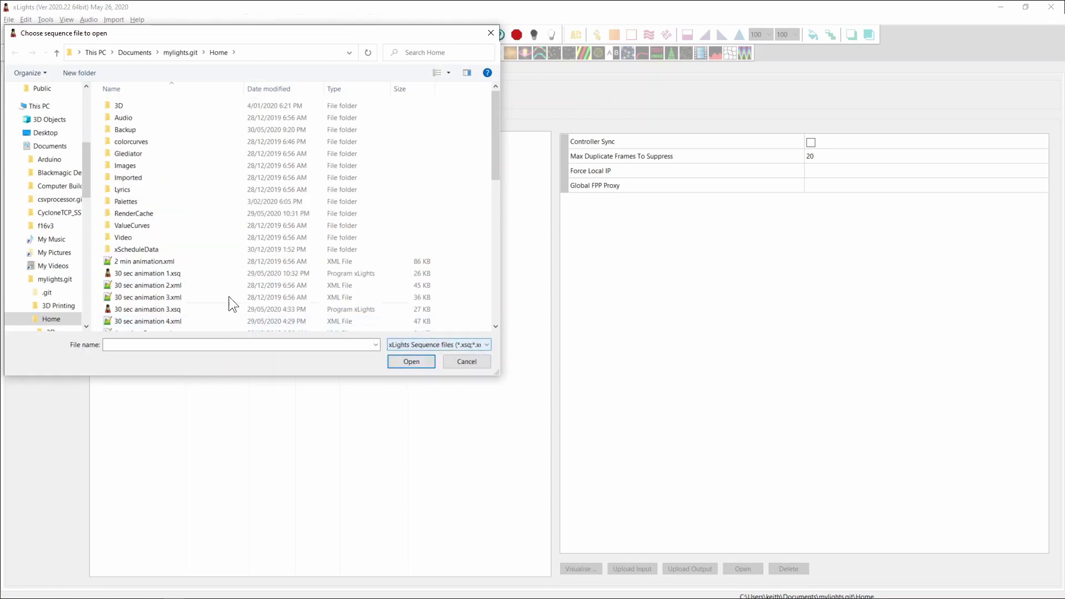
pyautogui.scroll(-3, 171, 293)
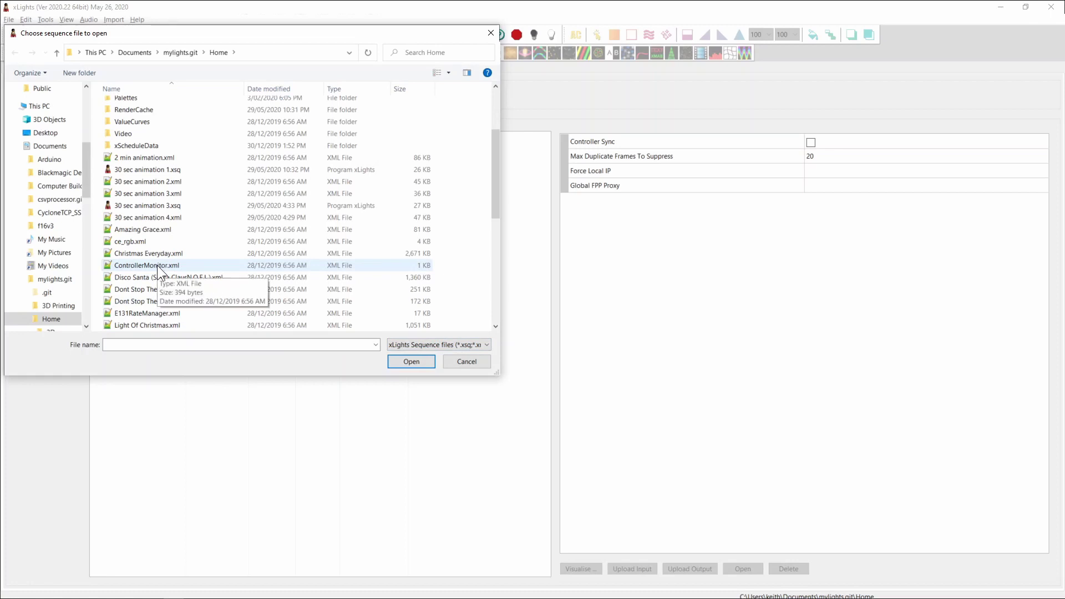
# Step: Open Amazing Grace.xml, then close it and discard its changes
pyautogui.click(148, 230)
pyautogui.doubleClick(148, 231)
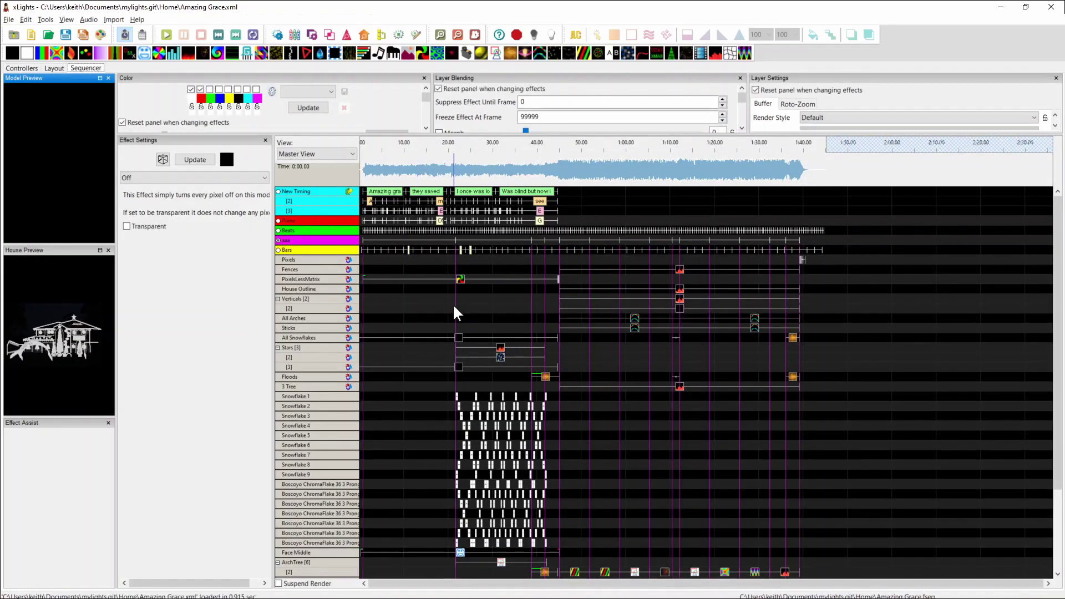
pyautogui.click(9, 20)
pyautogui.click(44, 83)
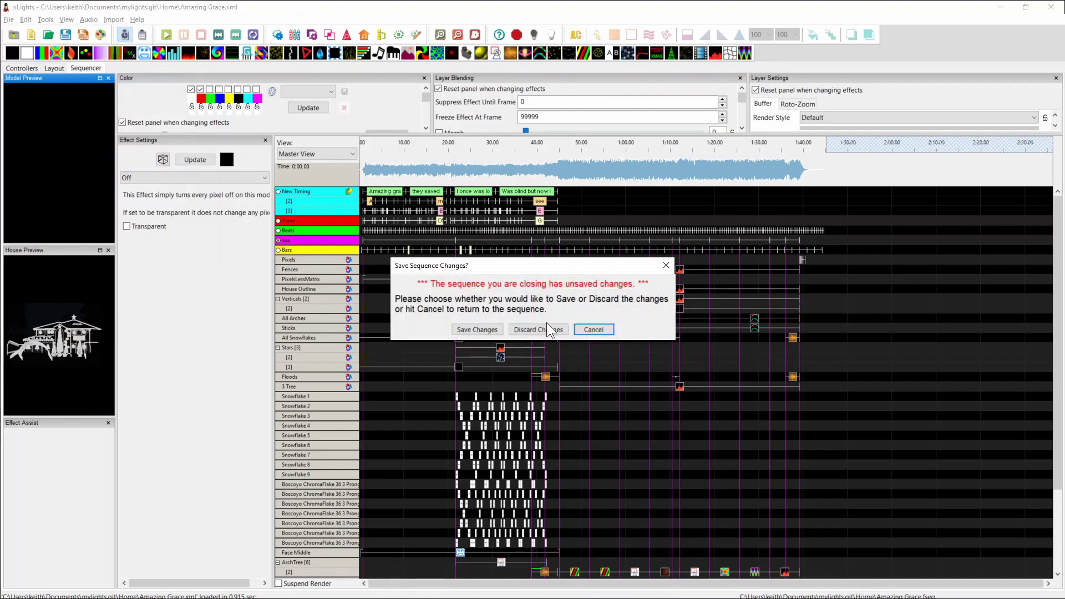
pyautogui.click(546, 327)
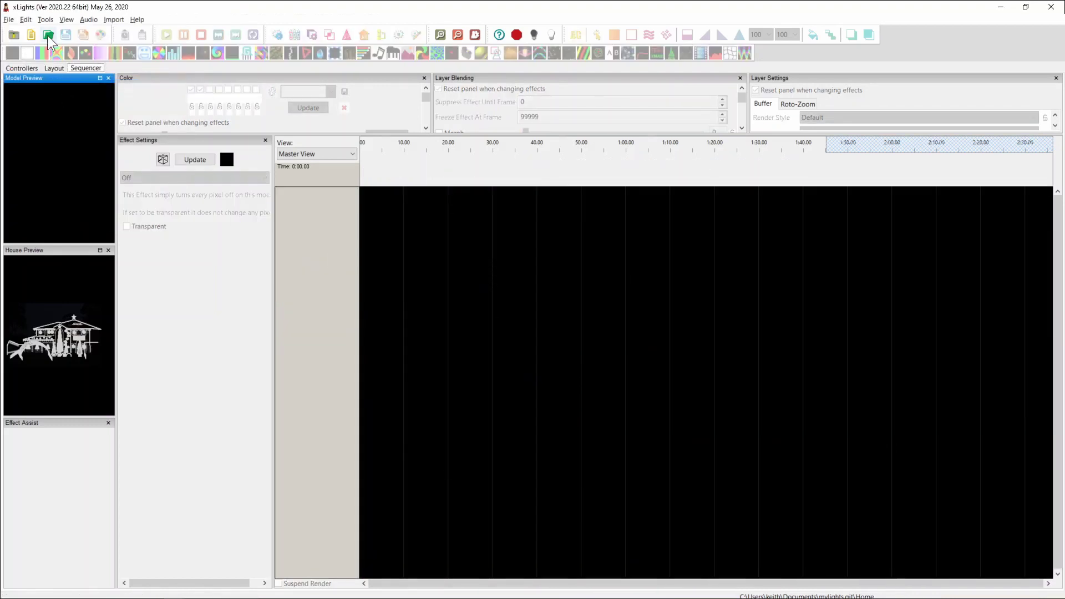
# Step: Reopen Amazing Grace.xml from the Open Sequence dialog
pyautogui.click(48, 35)
pyautogui.scroll(-1, 162, 291)
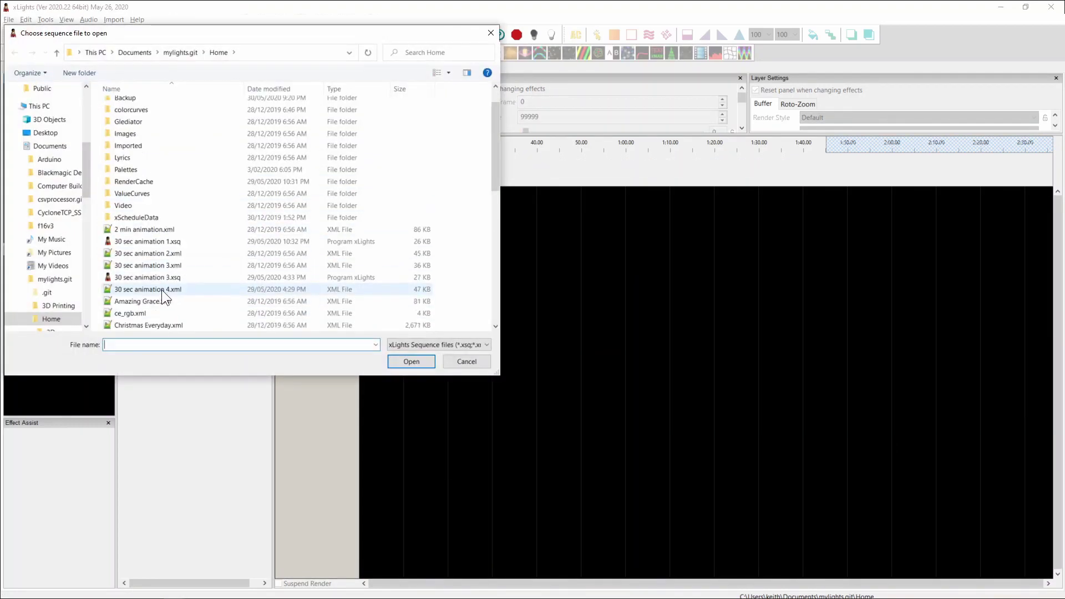
pyautogui.scroll(-1, 162, 291)
pyautogui.click(140, 264)
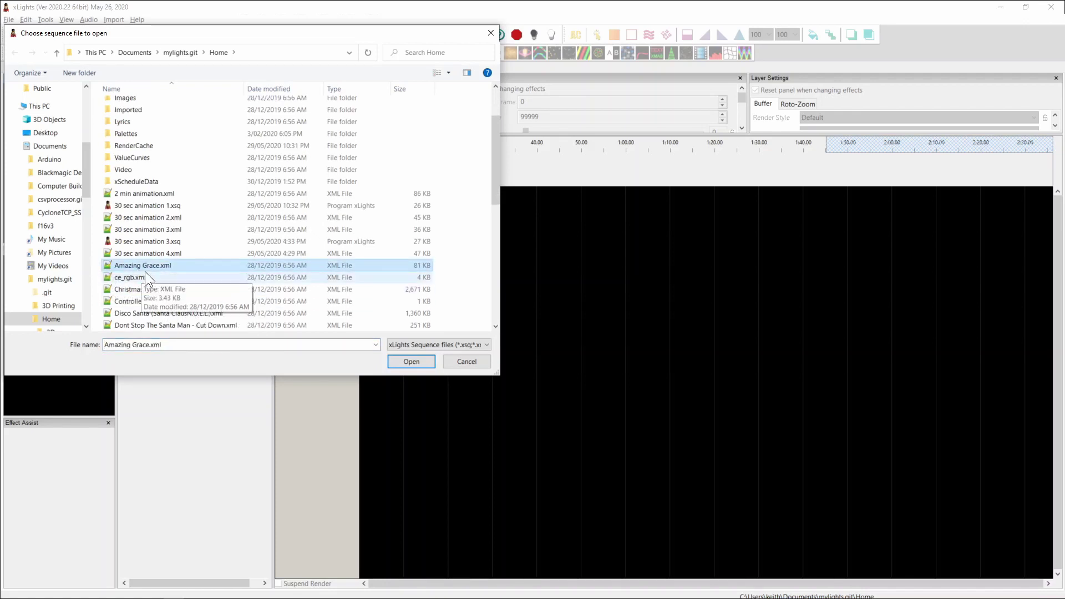
pyautogui.click(409, 362)
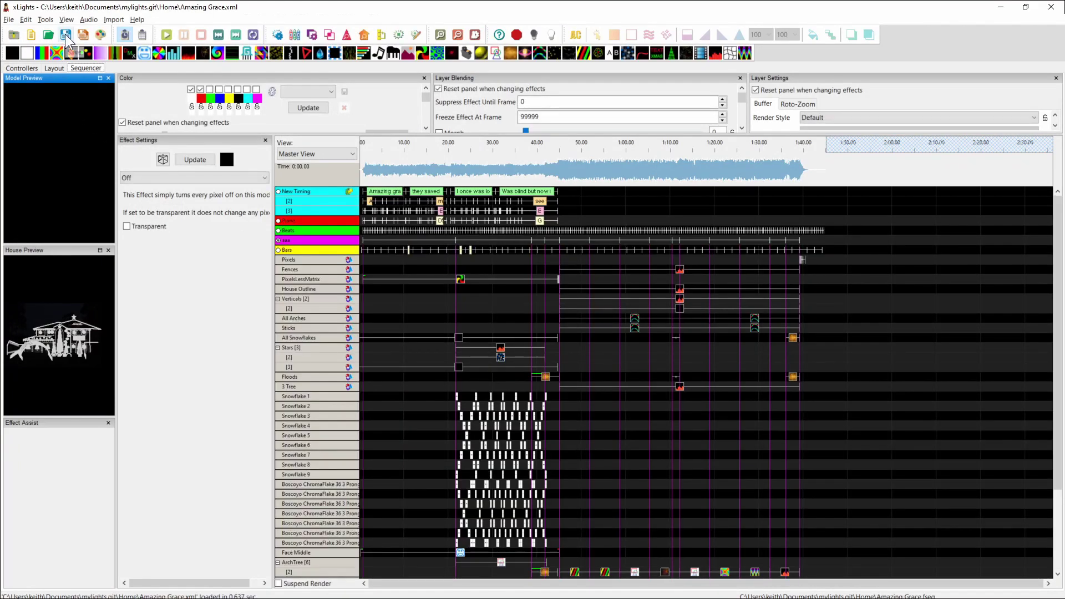
# Step: Save the Amazing Grace sequence and close it, leaving the sequencer empty
pyautogui.click(65, 35)
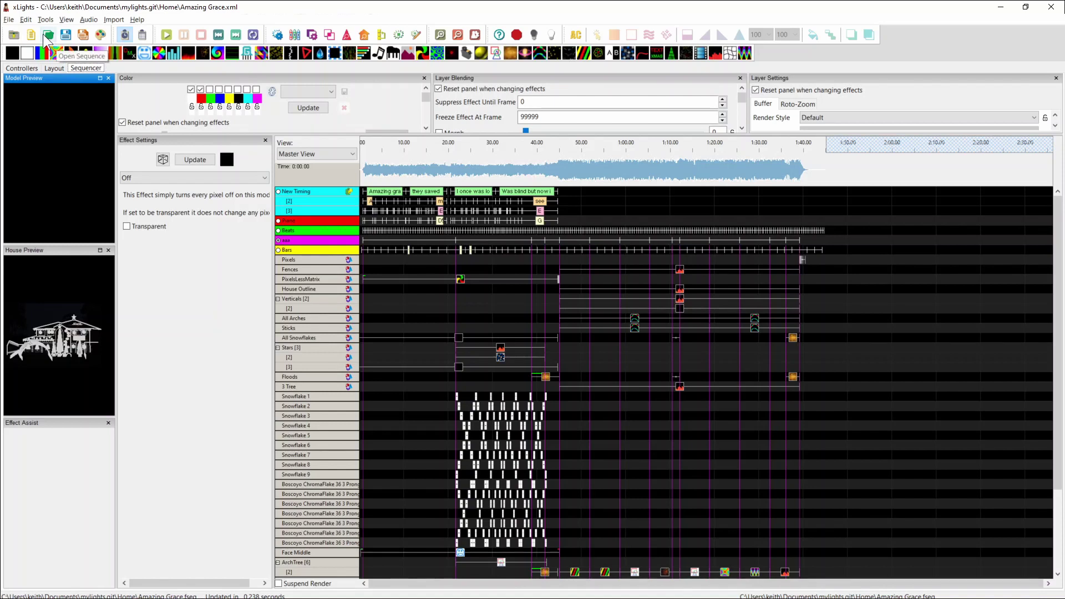
pyautogui.click(10, 20)
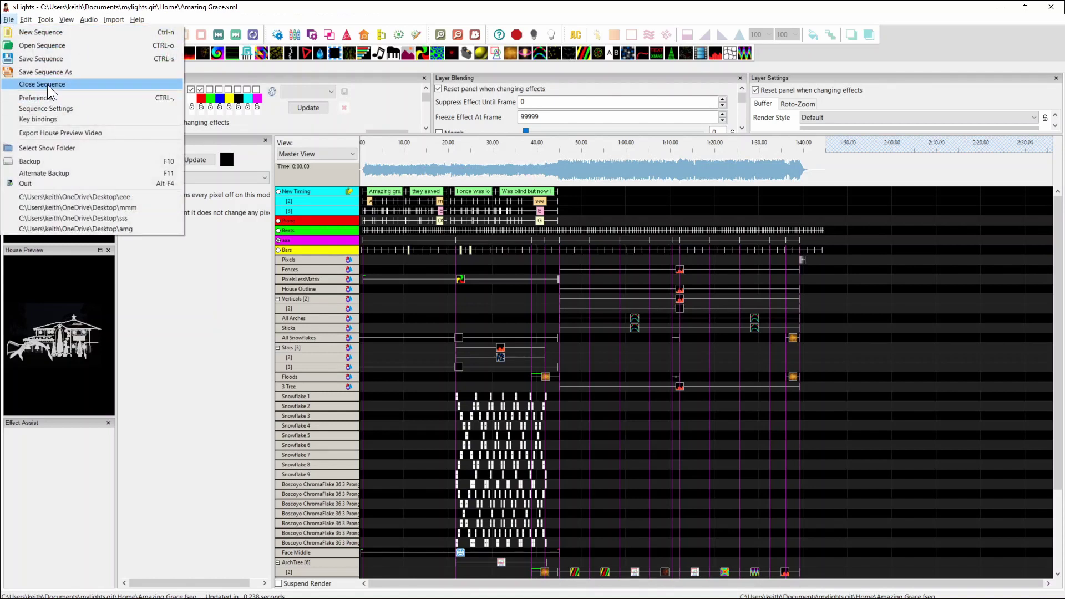
pyautogui.click(48, 84)
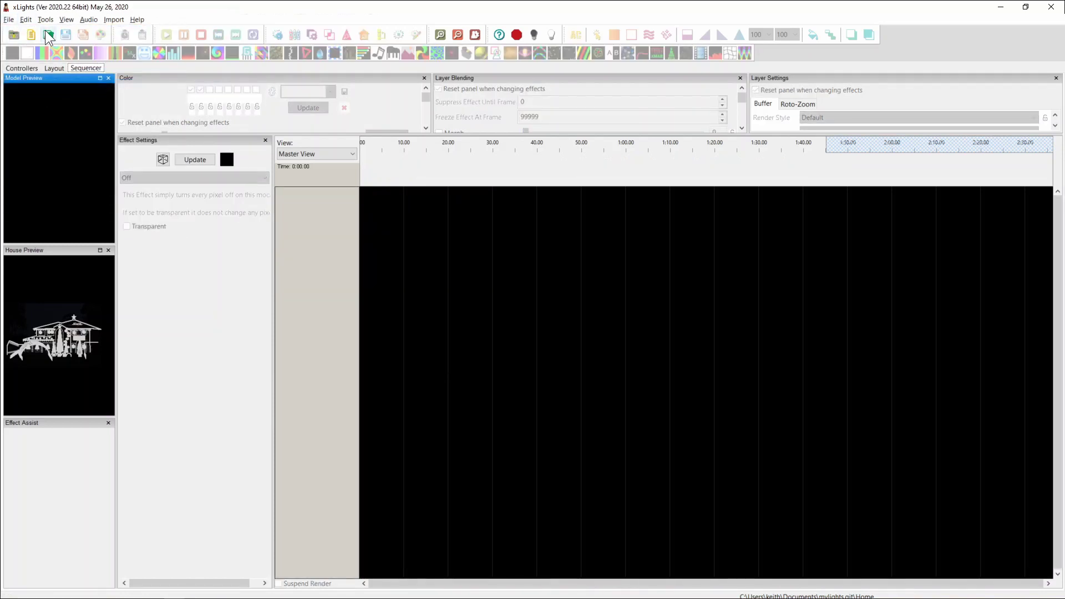
# Step: In the sequence chooser, select Amazing Grace.xsq, then 30 sec animation 2.xml
pyautogui.click(47, 34)
pyautogui.scroll(-2, 167, 253)
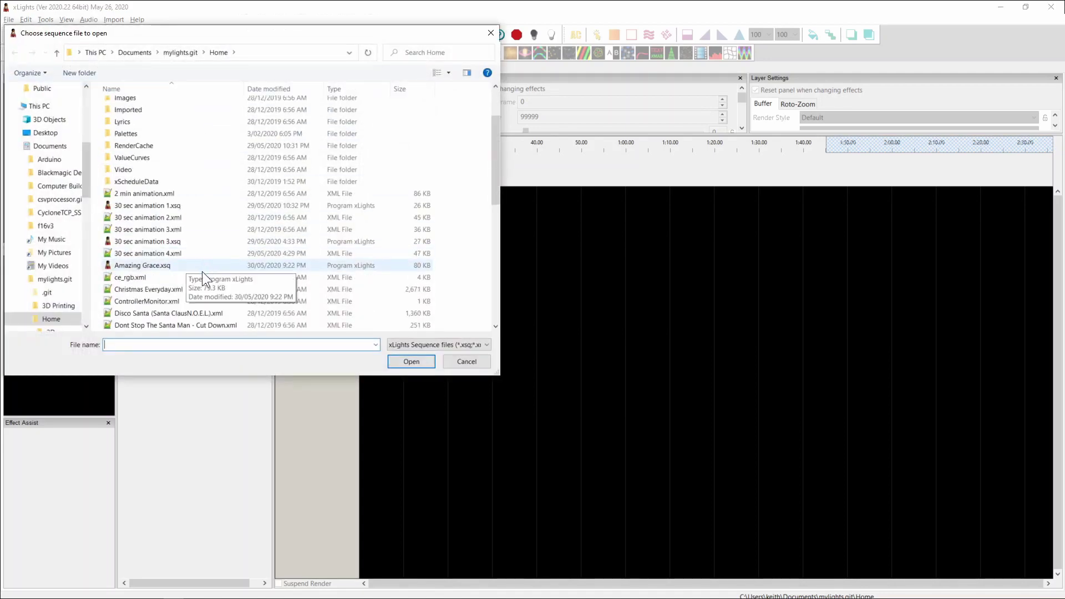
pyautogui.click(169, 267)
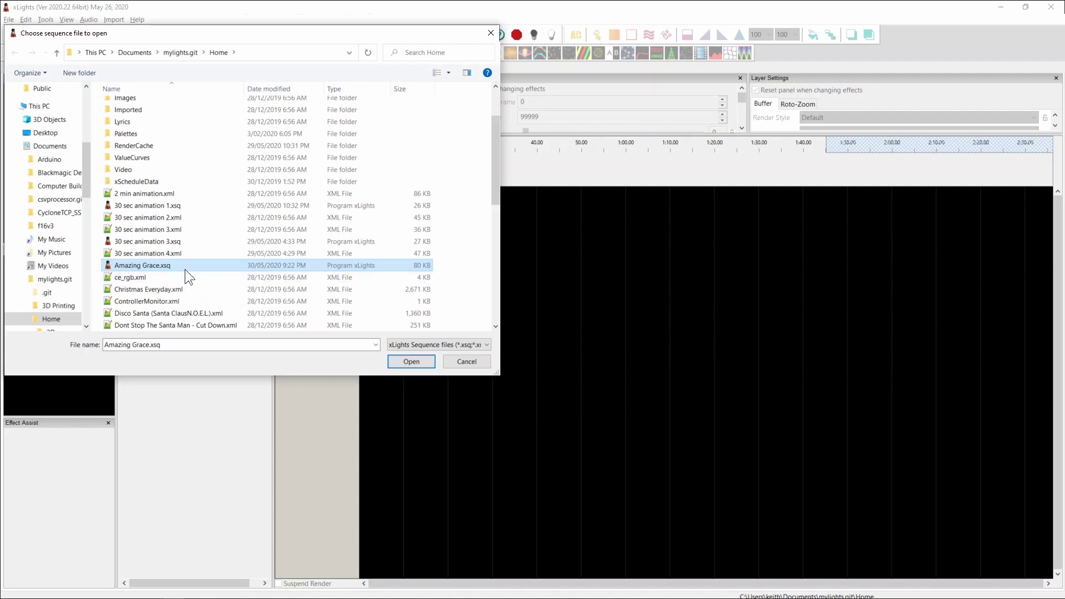
pyautogui.click(168, 219)
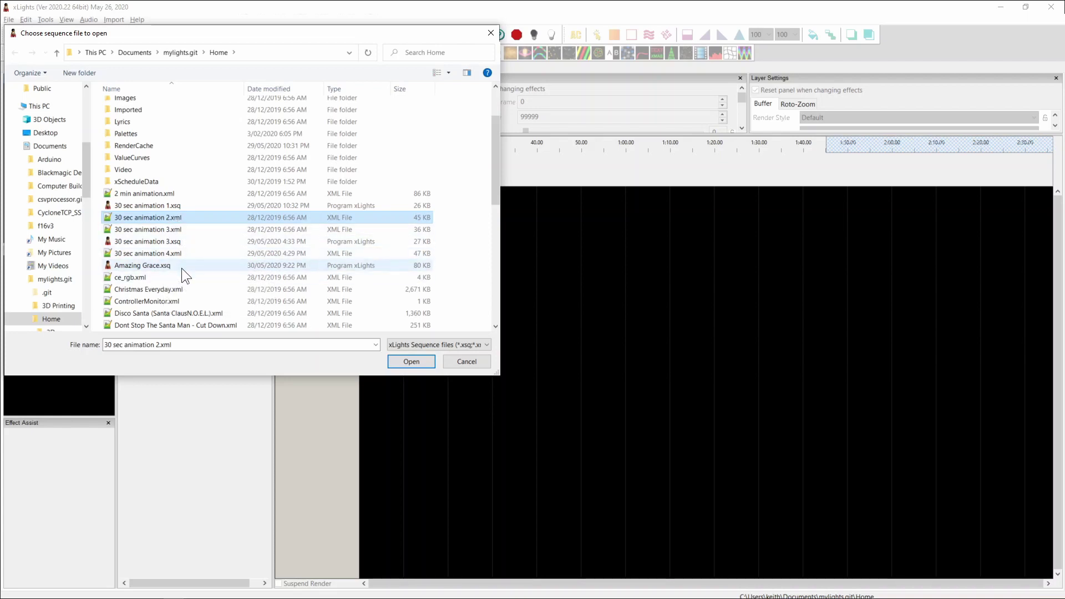
pyautogui.scroll(-10, 184, 287)
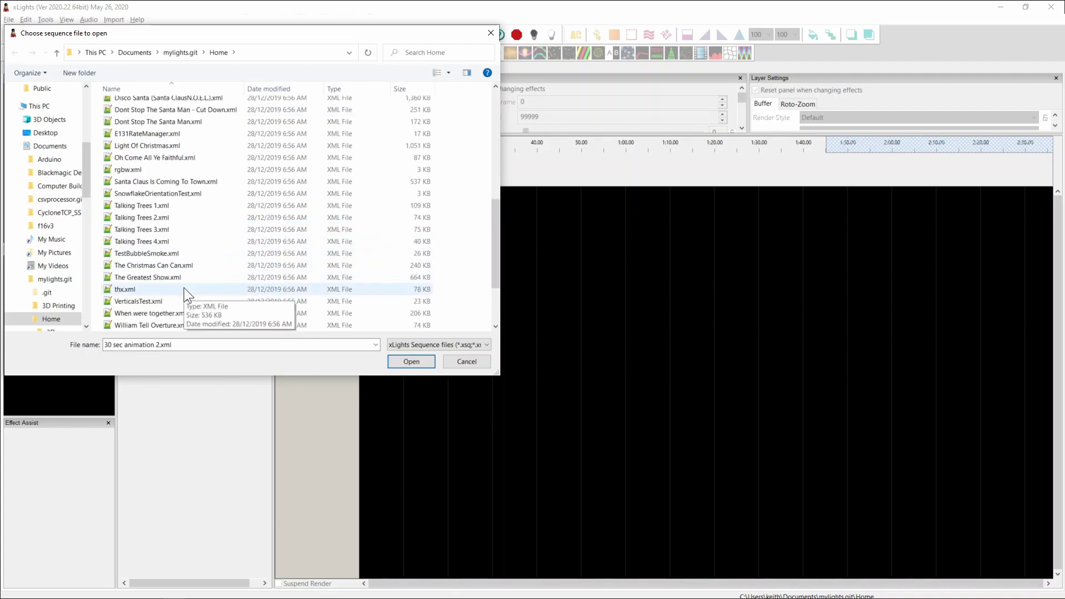
pyautogui.scroll(1, 180, 298)
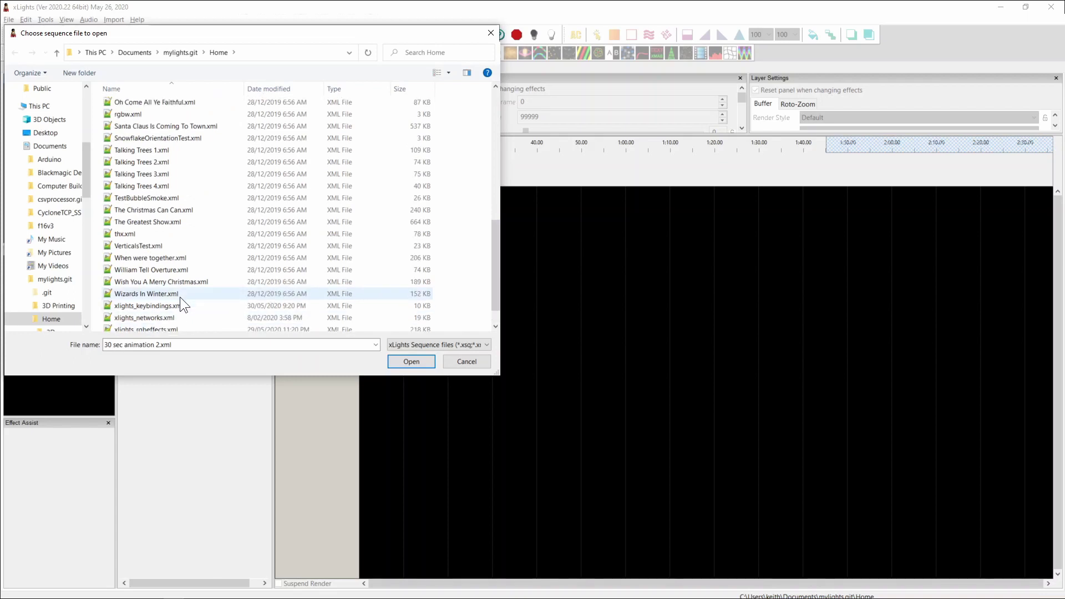
pyautogui.scroll(5, 180, 298)
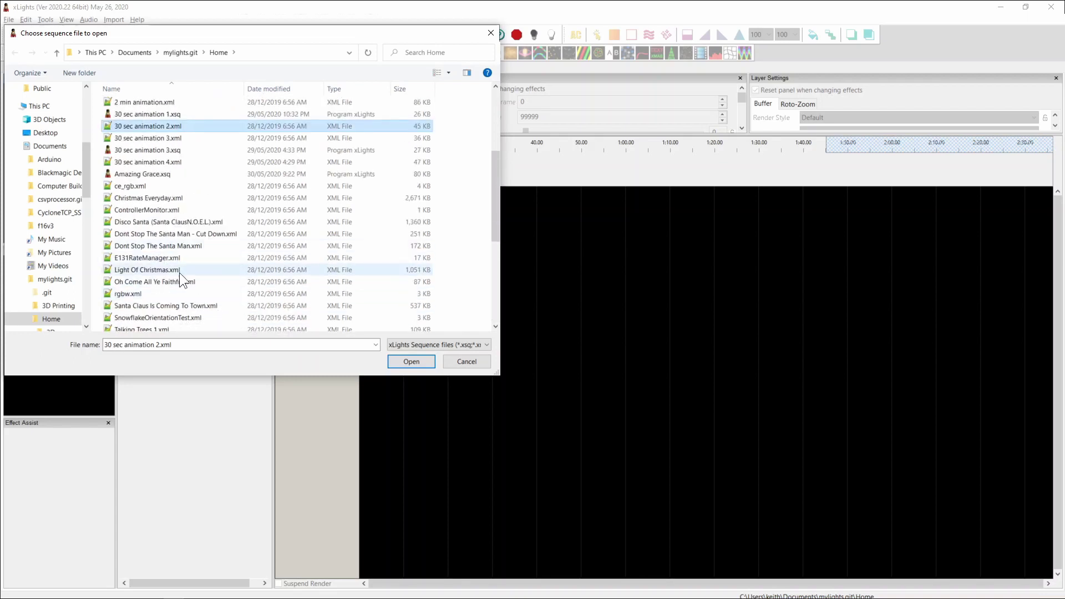
pyautogui.scroll(3, 159, 254)
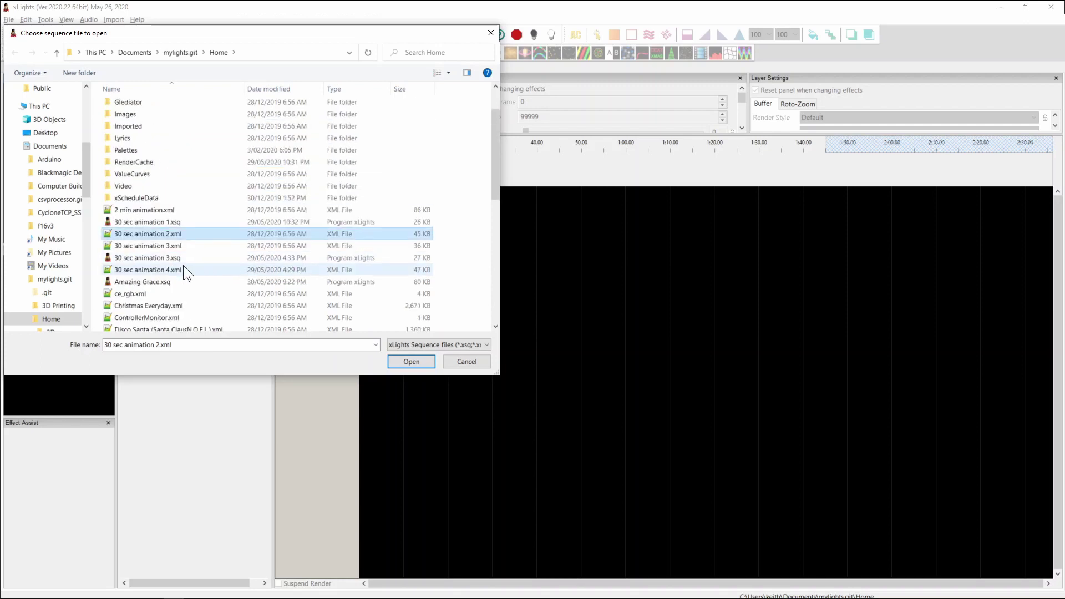
pyautogui.scroll(-1, 183, 271)
pyautogui.scroll(-6, 185, 270)
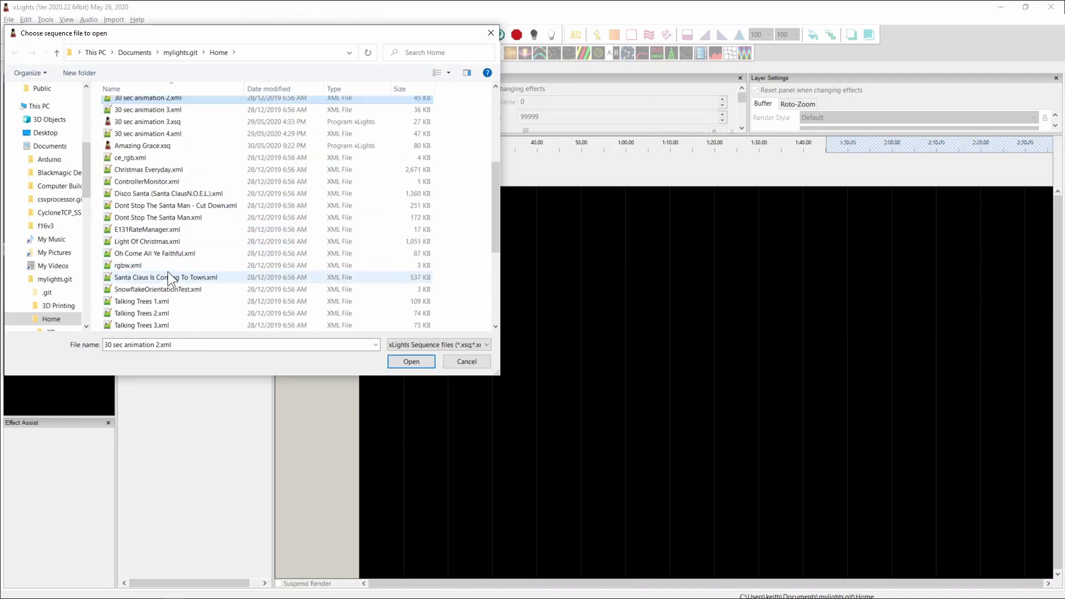
pyautogui.scroll(-2, 168, 282)
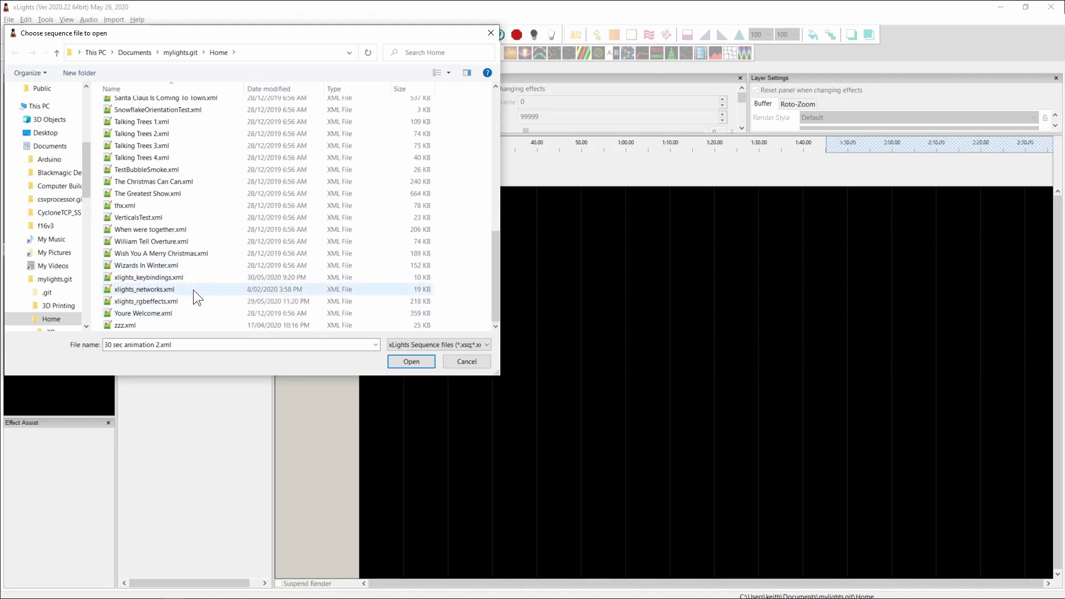
pyautogui.scroll(1, 193, 289)
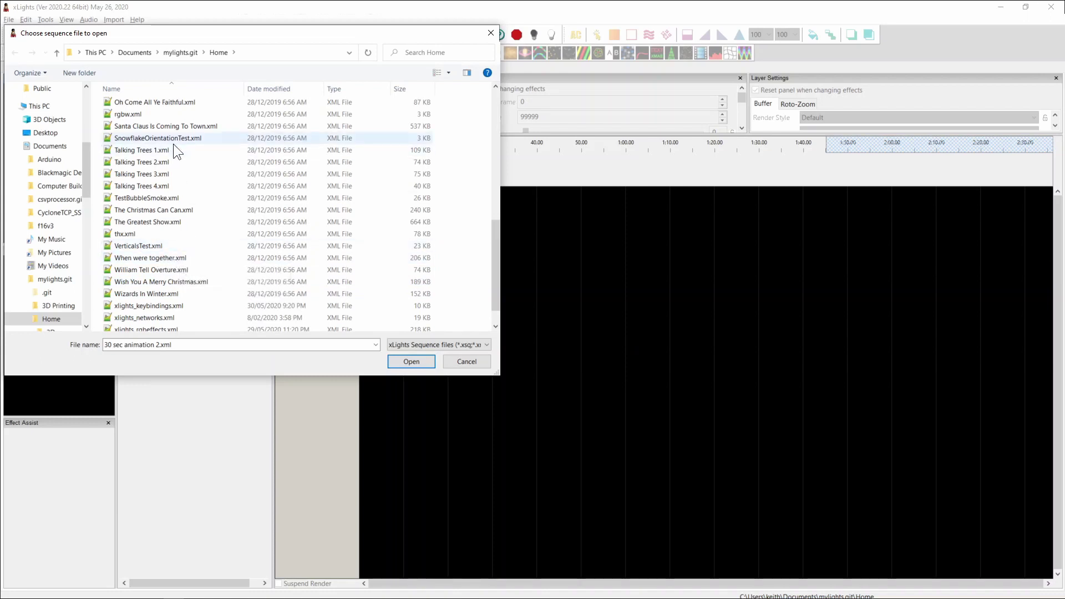
pyautogui.scroll(5, 180, 225)
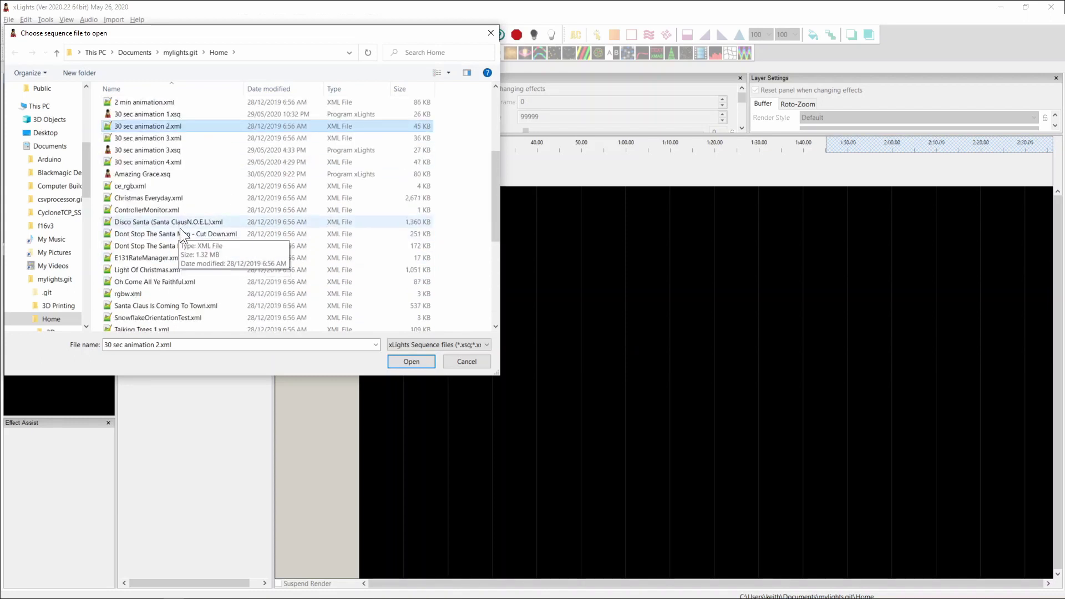
pyautogui.scroll(1, 181, 233)
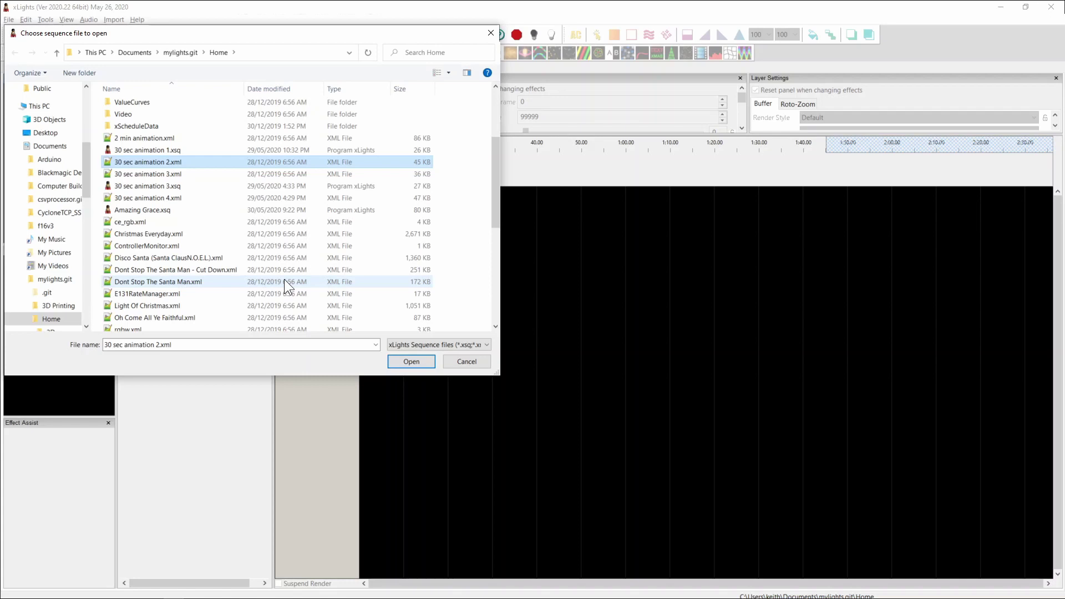
pyautogui.scroll(4, 235, 276)
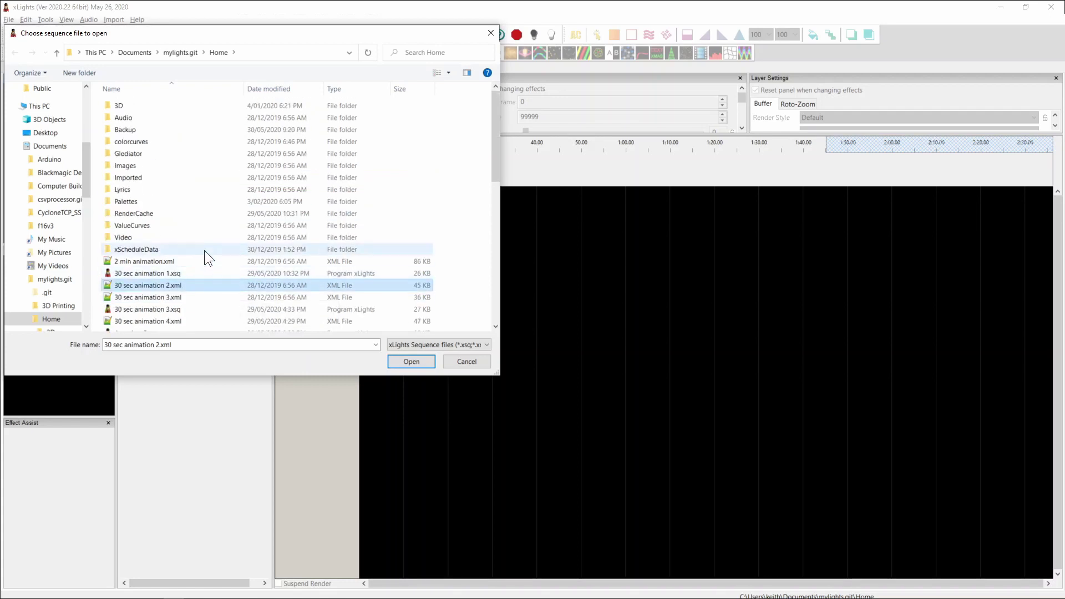
# Step: Inspect the 2019-12-31 and 2020-05-30 OnStart backup folders, return to Home, and cancel
pyautogui.doubleClick(136, 129)
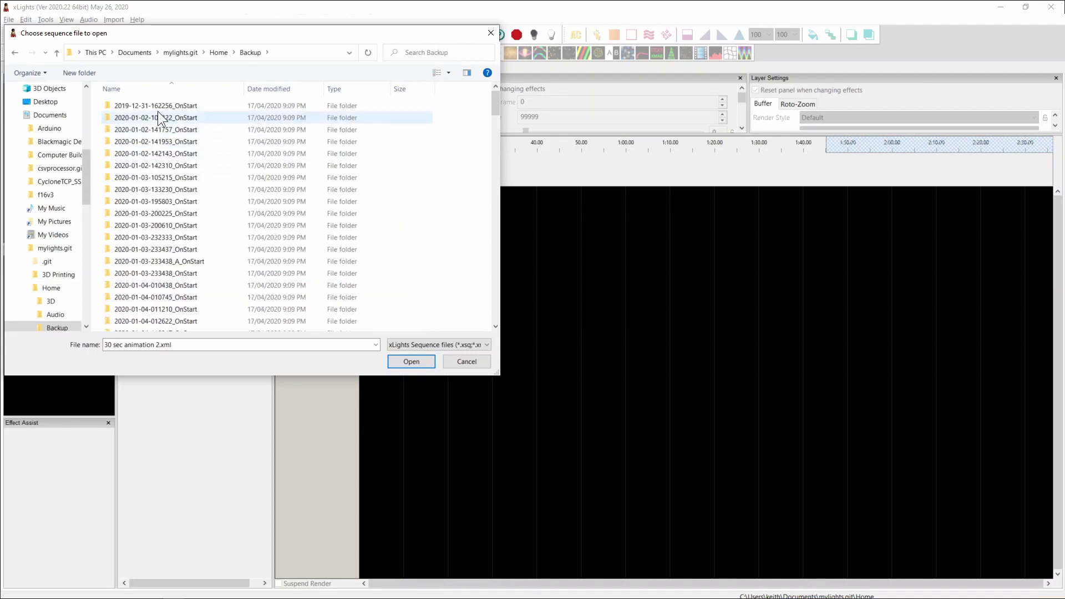
pyautogui.doubleClick(164, 107)
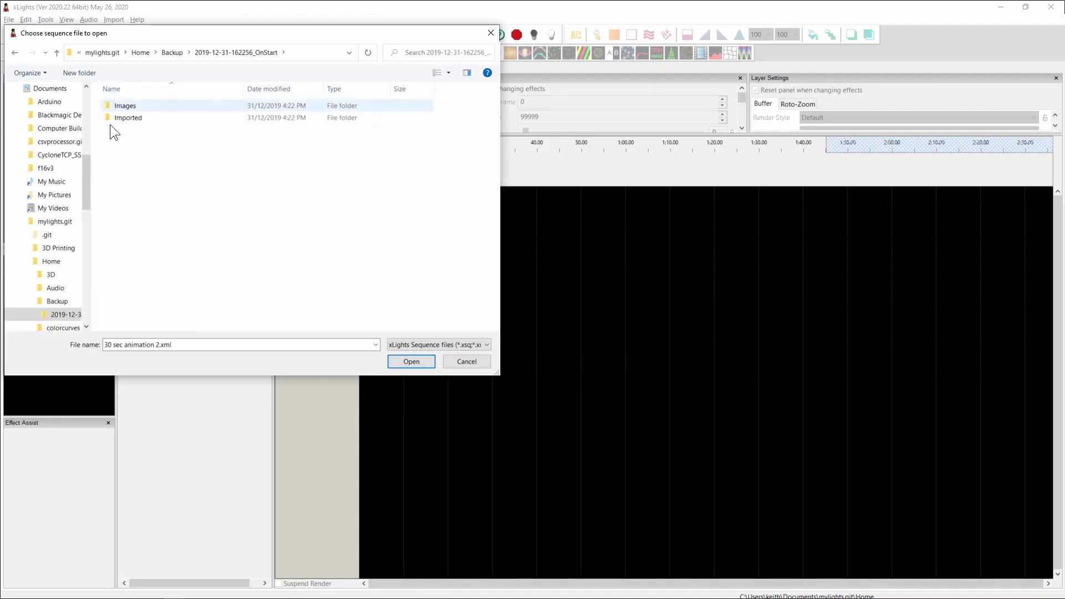
pyautogui.click(57, 301)
pyautogui.scroll(-10, 182, 159)
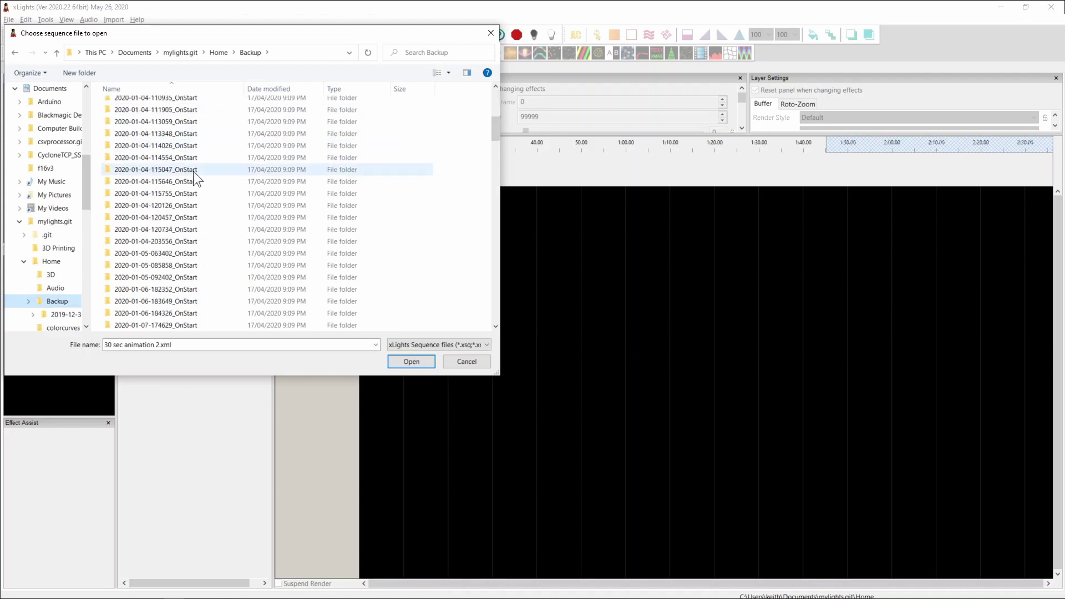
pyautogui.scroll(-15, 194, 193)
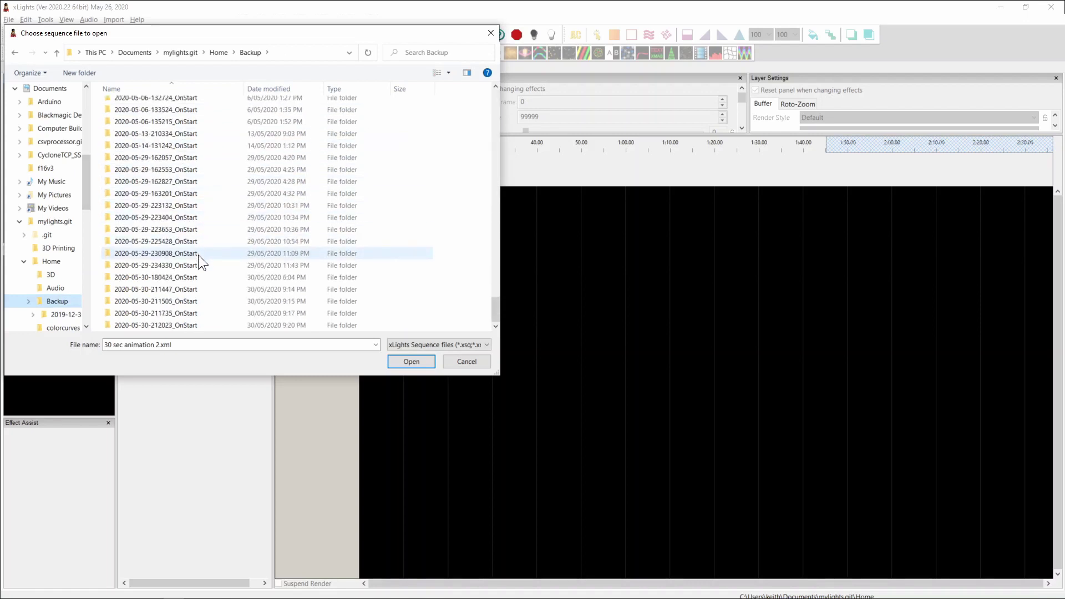
pyautogui.doubleClick(169, 325)
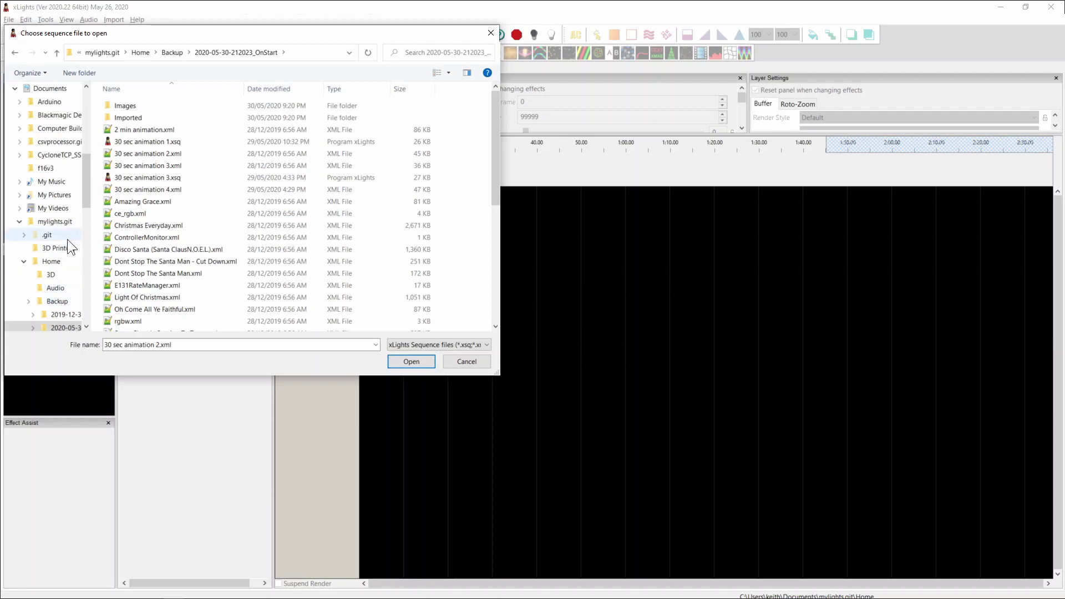
pyautogui.click(51, 261)
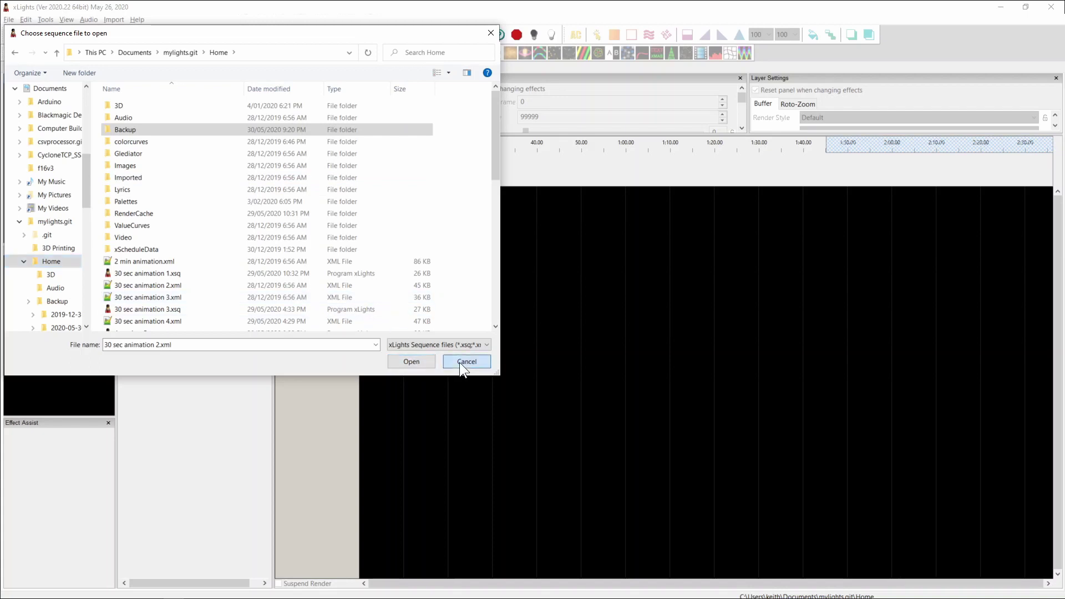
pyautogui.click(433, 361)
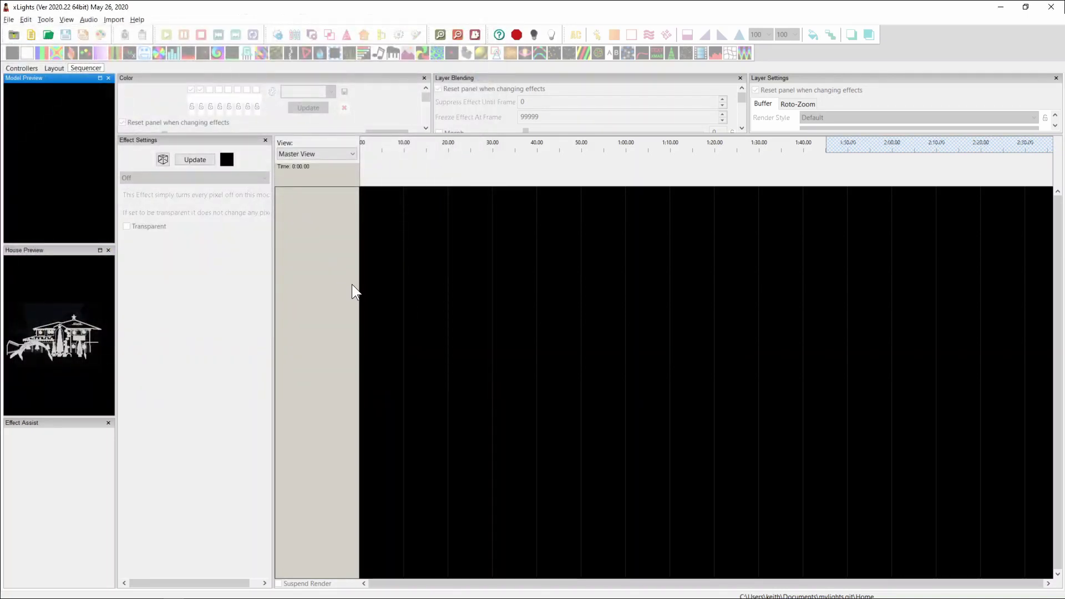